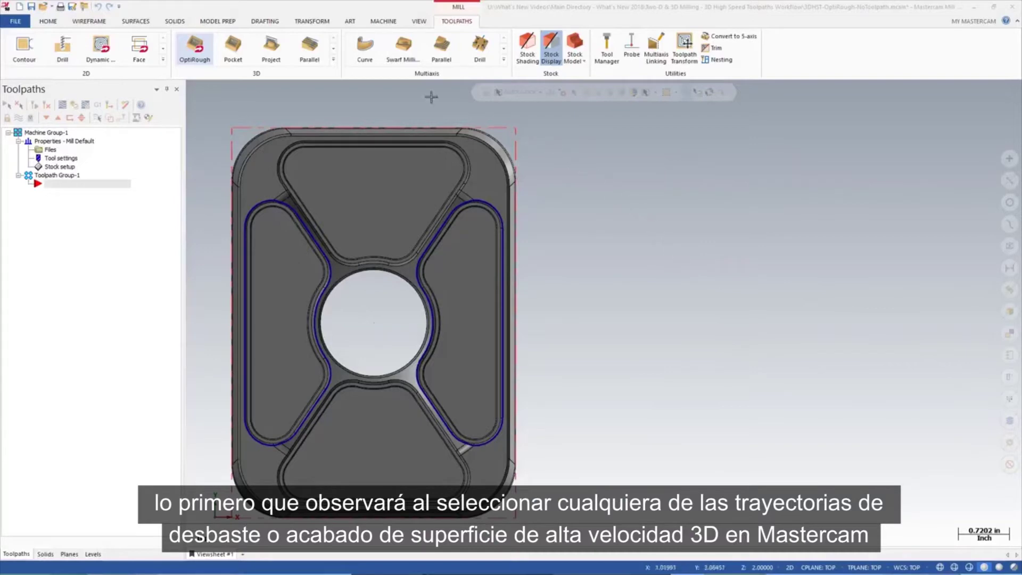
Start a Dynamic OptiRough toolpath and review its Model Geometry, Toolpath Control and Tool pages
click(195, 49)
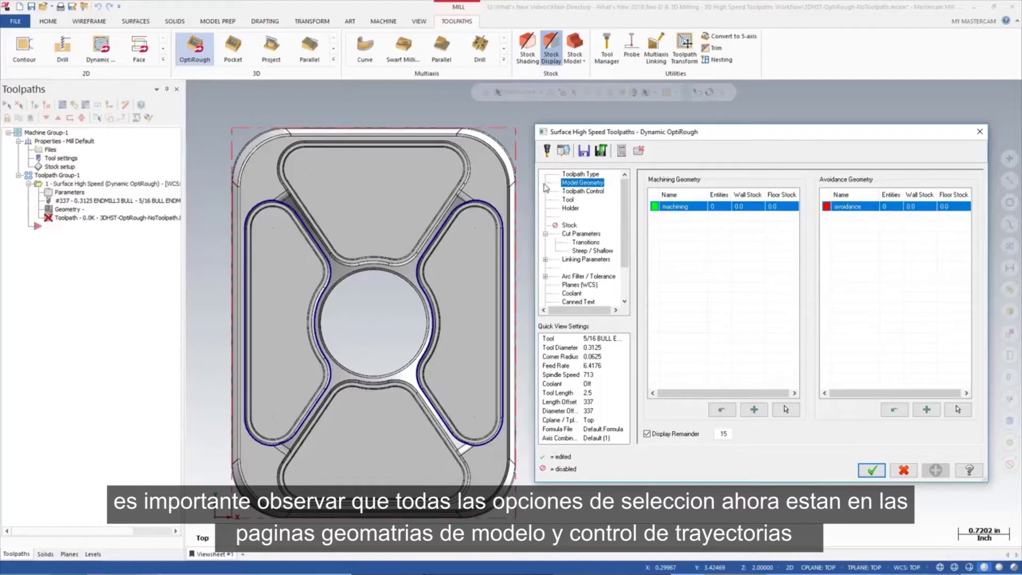
click(562, 192)
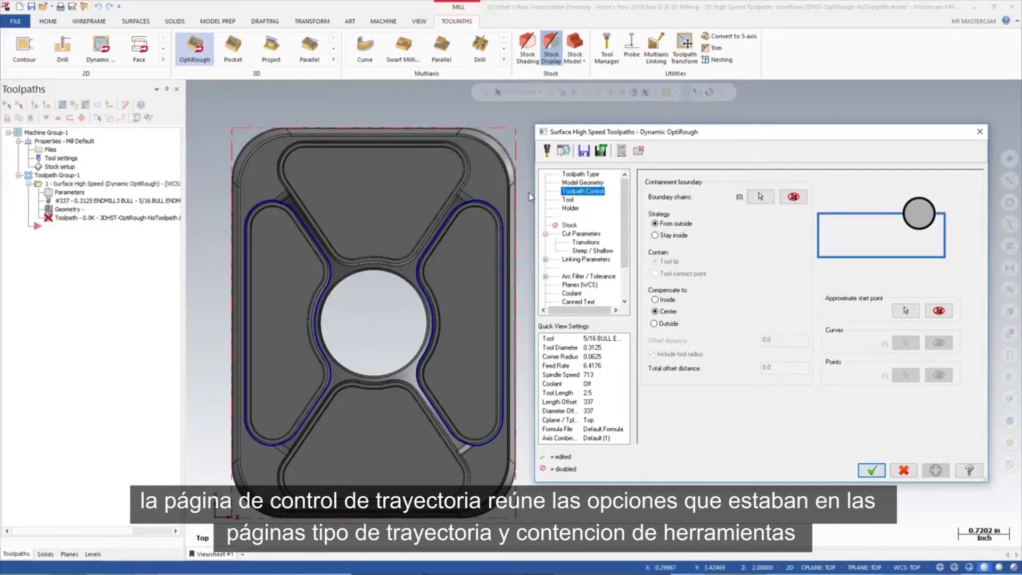
click(566, 175)
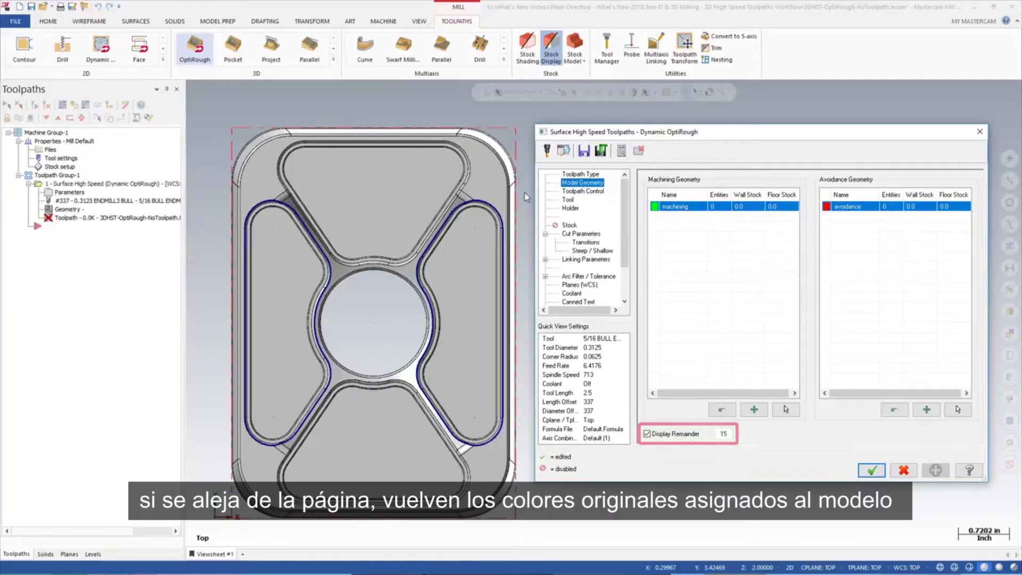
click(562, 201)
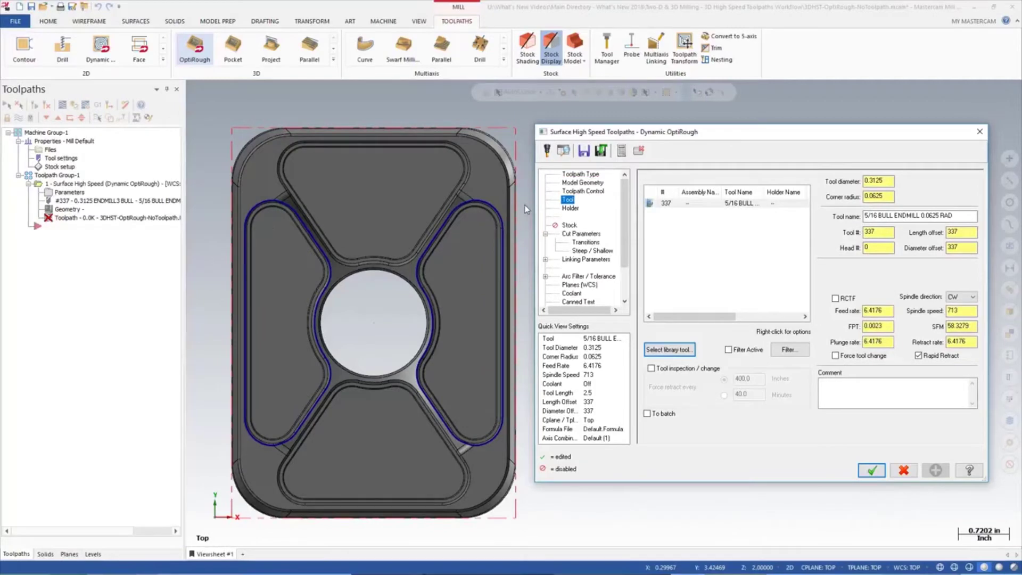
click(567, 188)
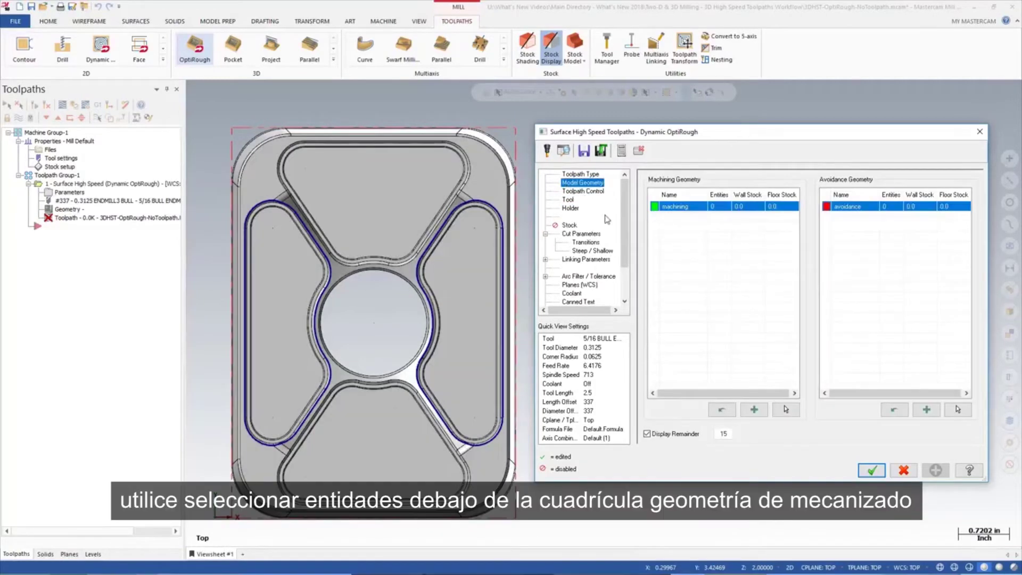
Window-select all faces of the left side pocket as the machining geometry
click(778, 413)
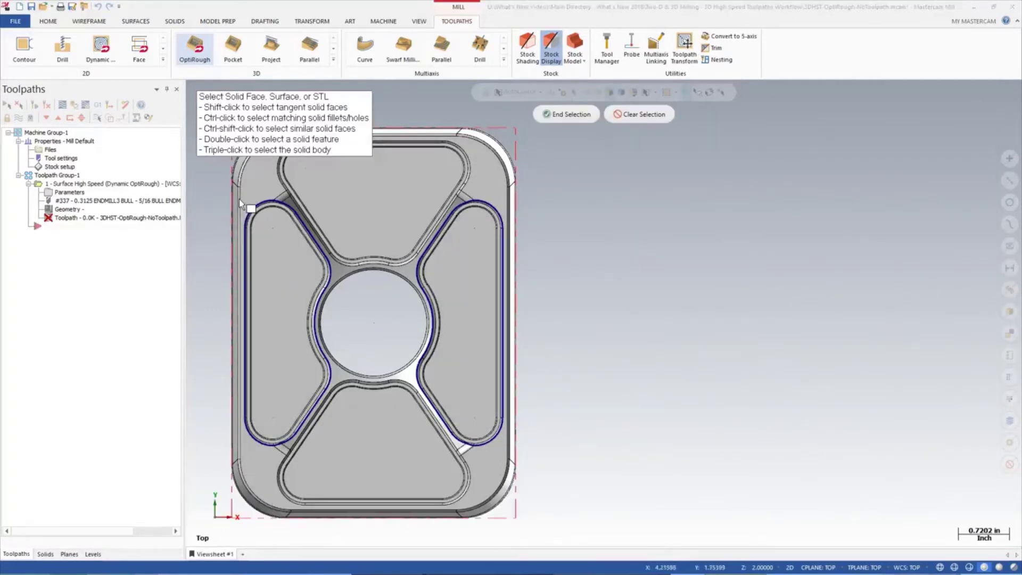
drag(239, 200, 337, 443)
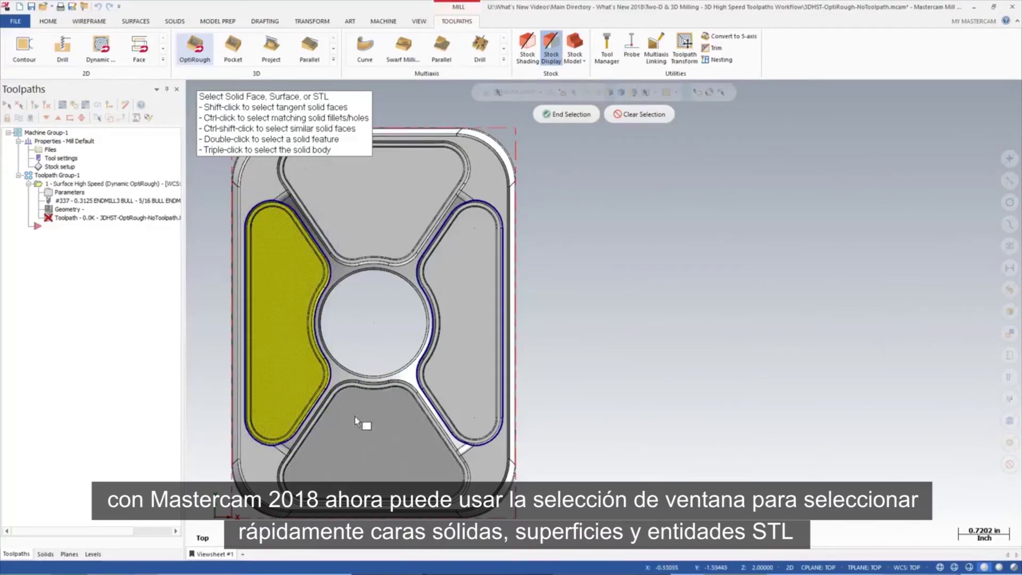
click(571, 115)
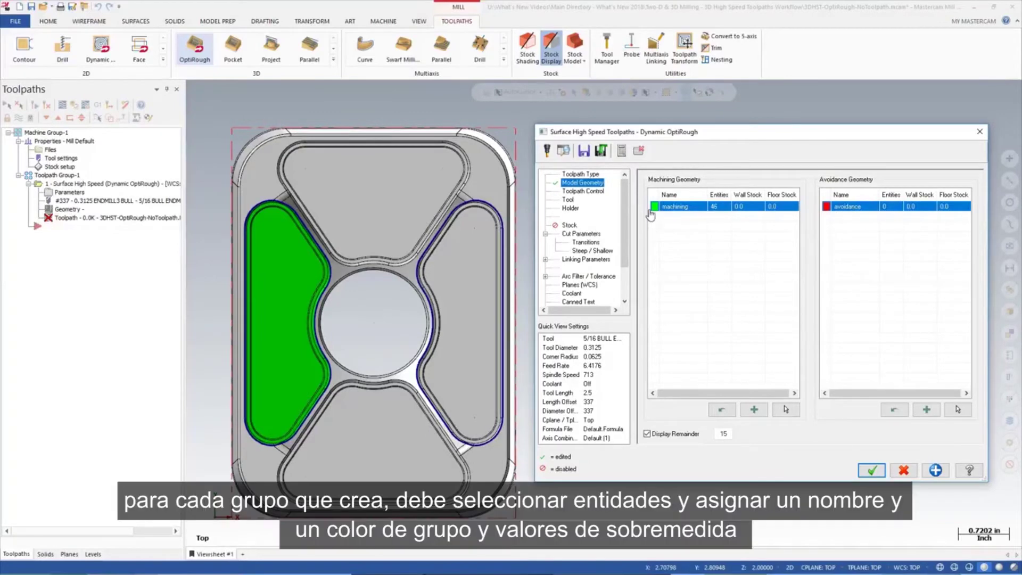
Set the machining geometry group's colour to 11 (cyan) and rename it Group 1
click(654, 206)
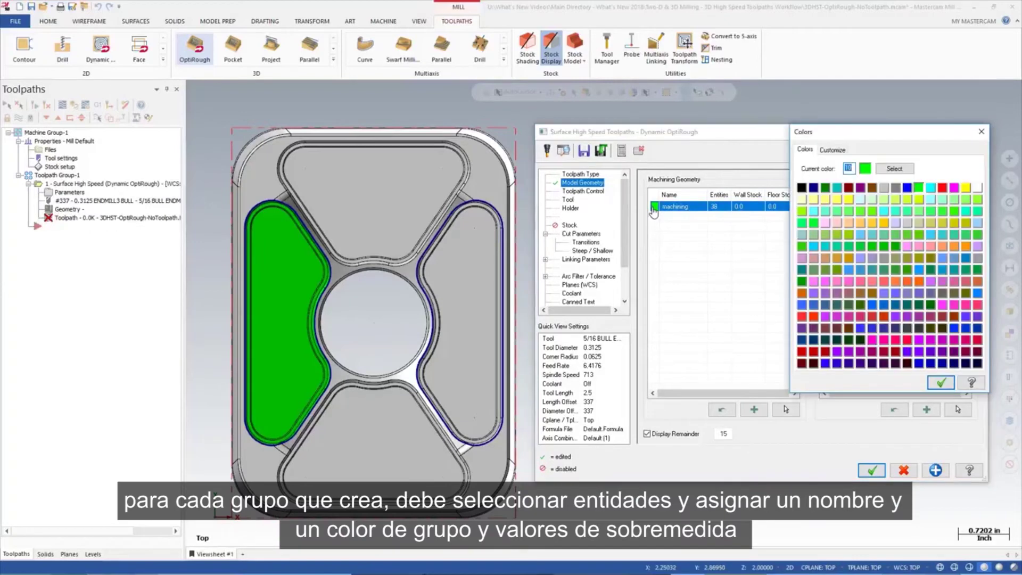
text(11)
click(940, 382)
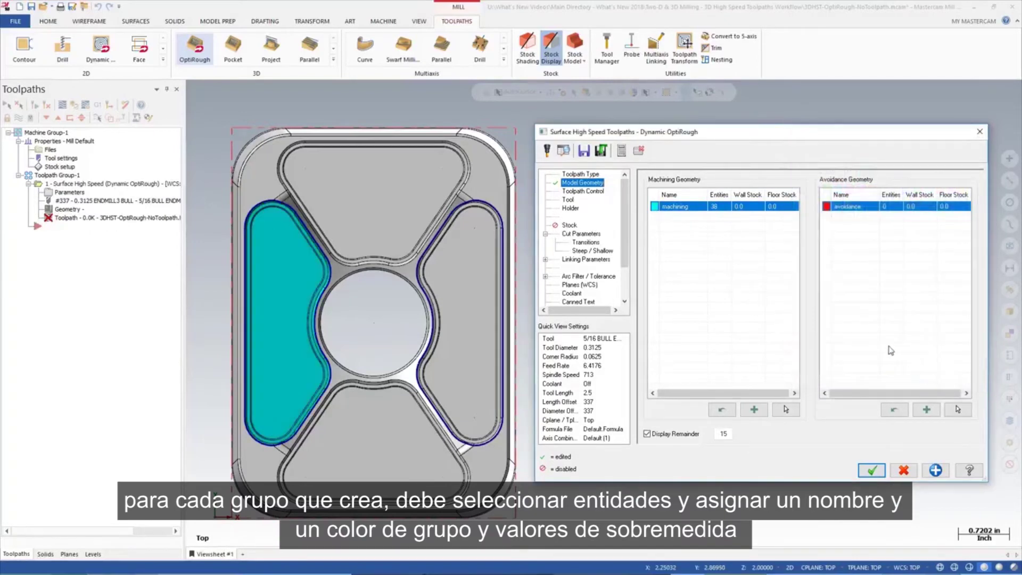
click(677, 209)
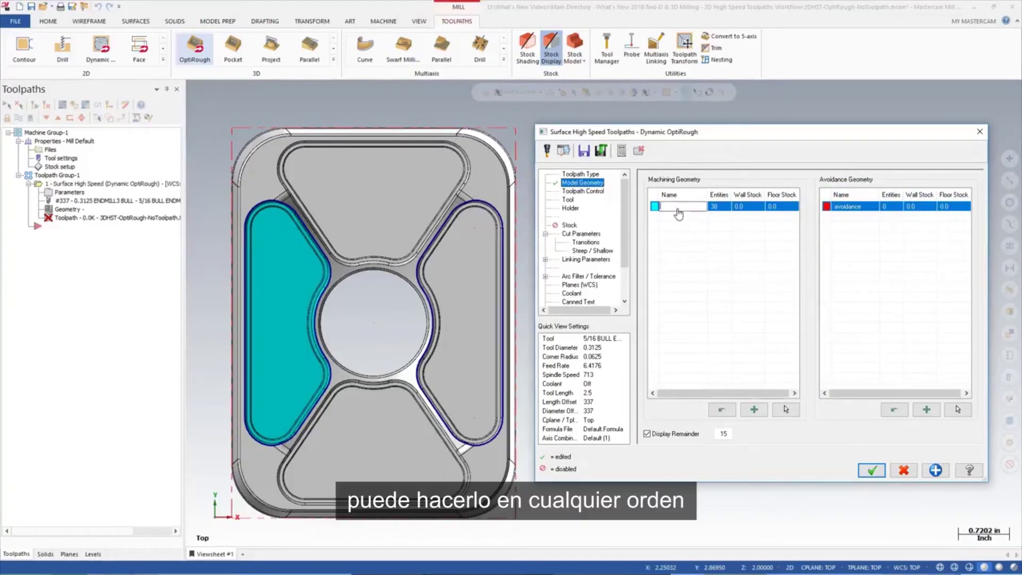
text(Group 1)
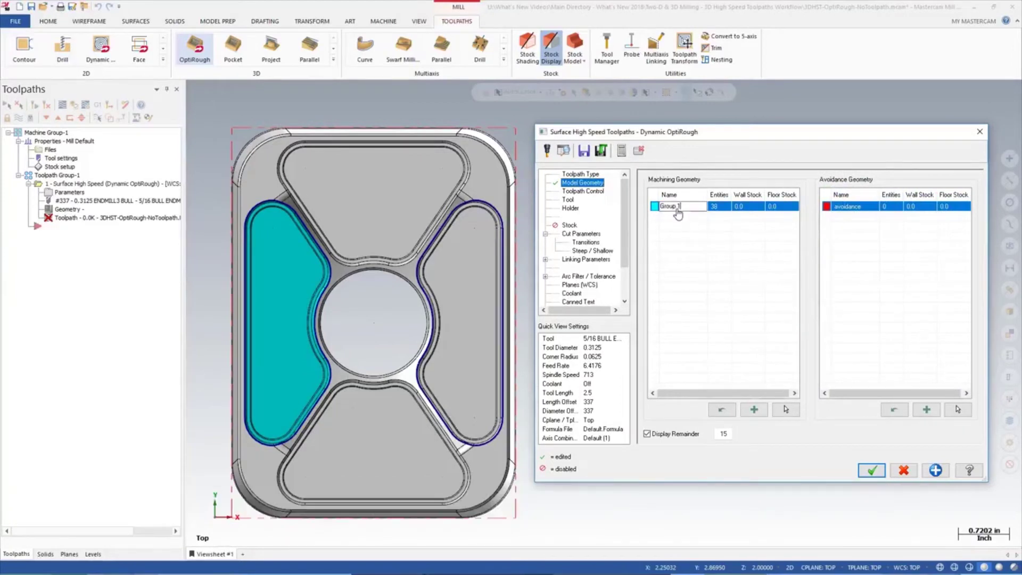
click(678, 219)
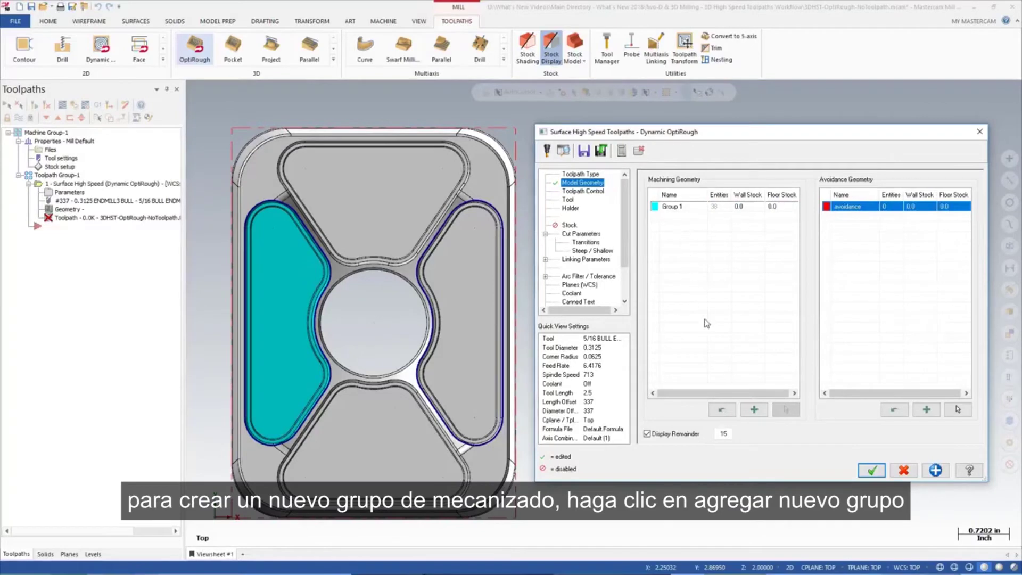
Add a second machining geometry group named Group 2 and set its colour to 79
click(752, 409)
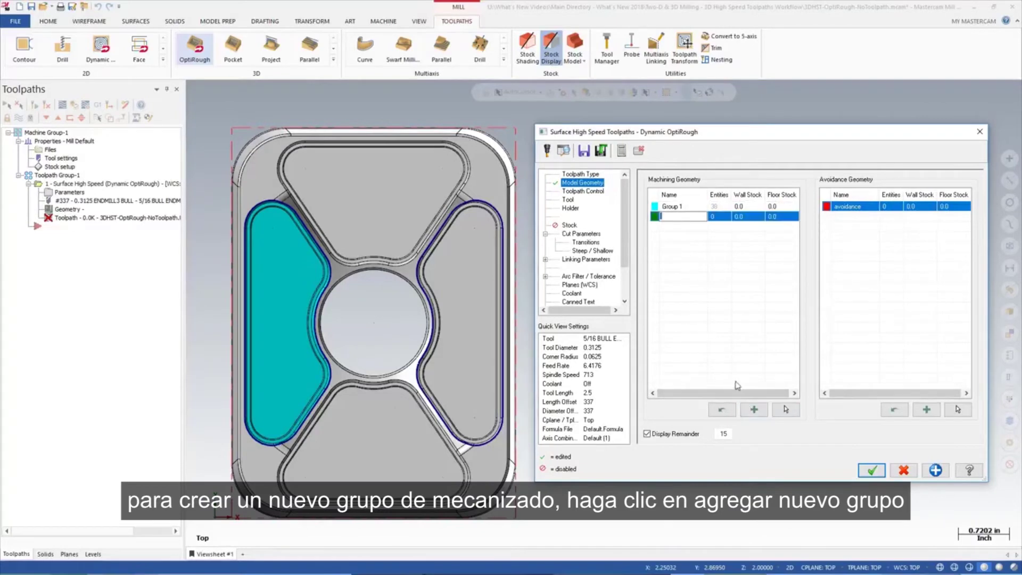
text(Group 2)
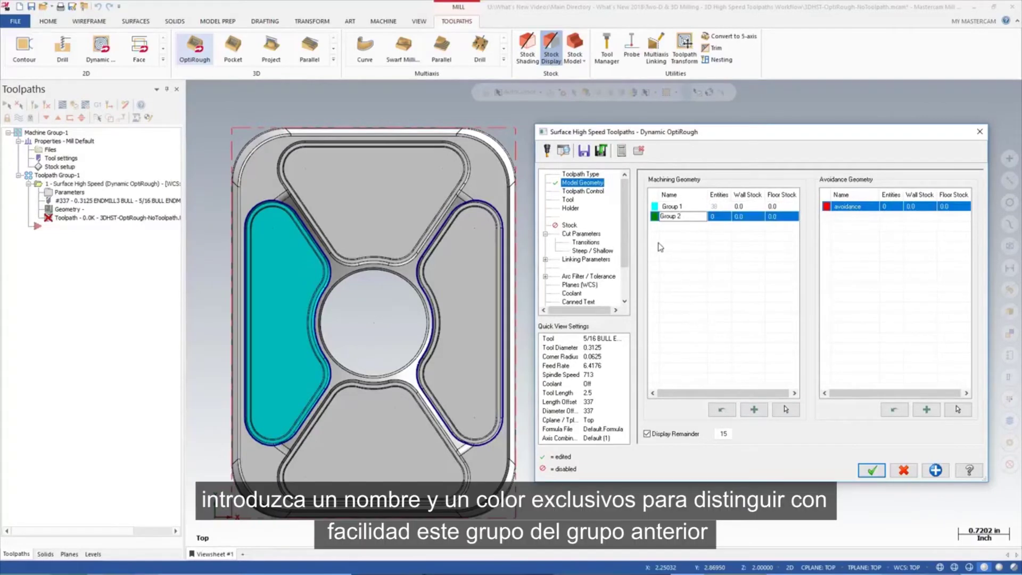
click(655, 218)
click(656, 217)
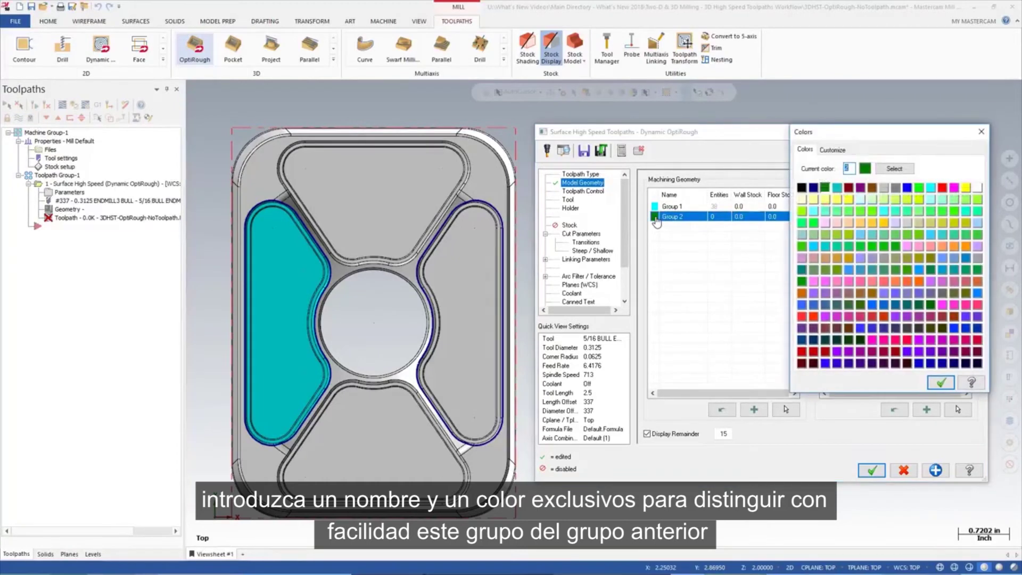
text(79)
key(Return)
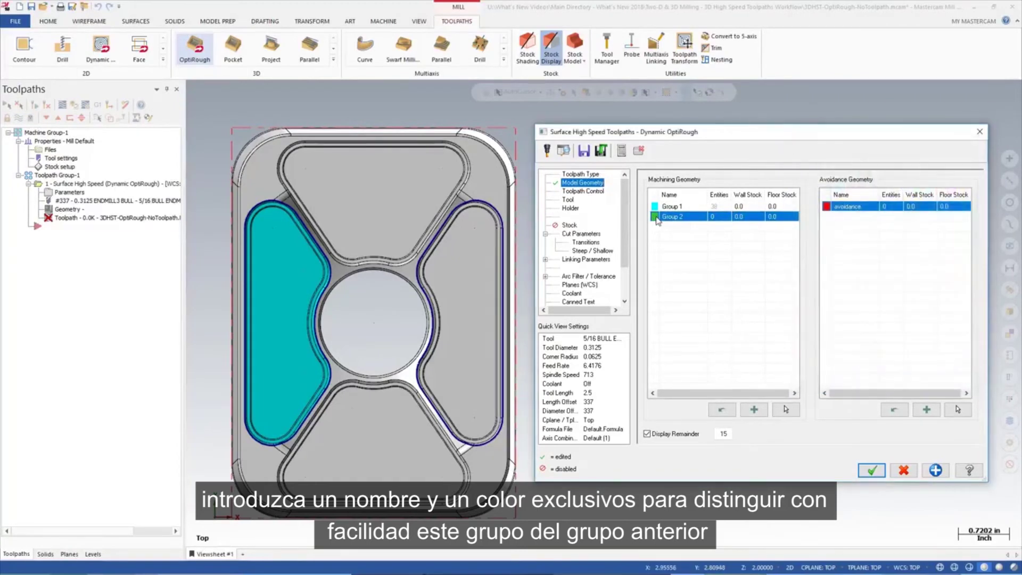
Set Group 2's wall and floor stock to 0.25 and assign all faces of the right side pocket to it
double_click(741, 216)
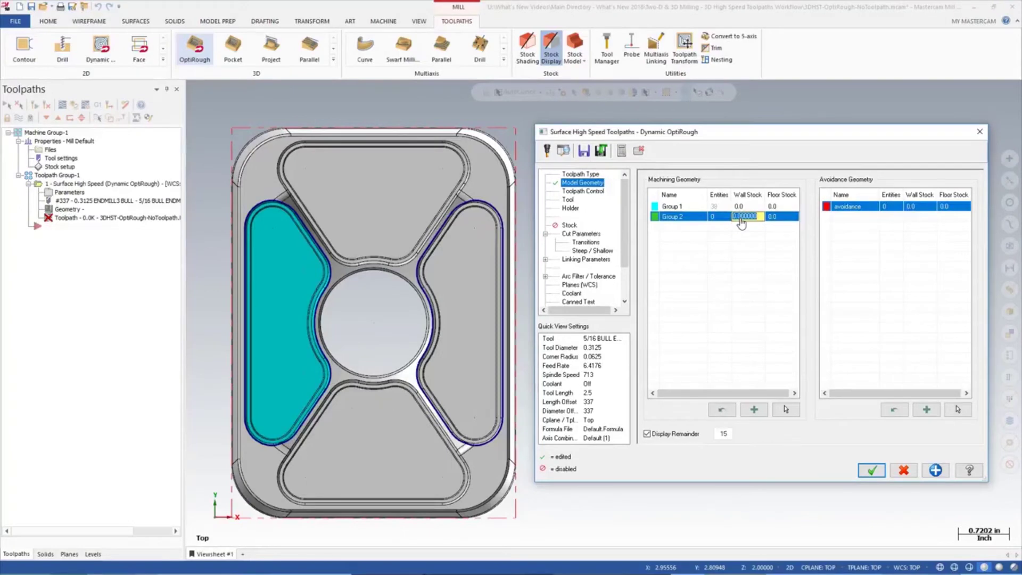
text(0.25)
key(Return)
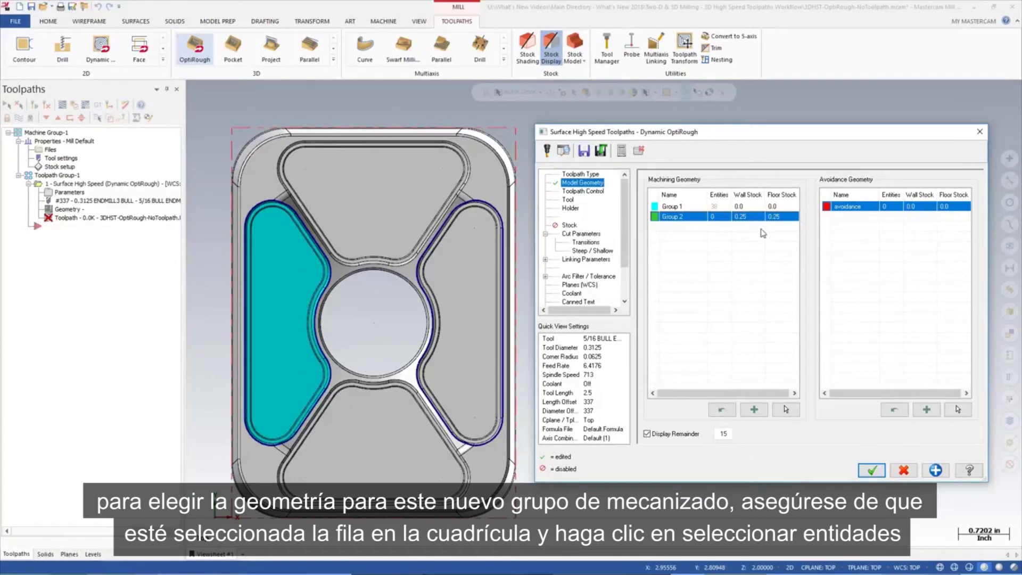
click(787, 409)
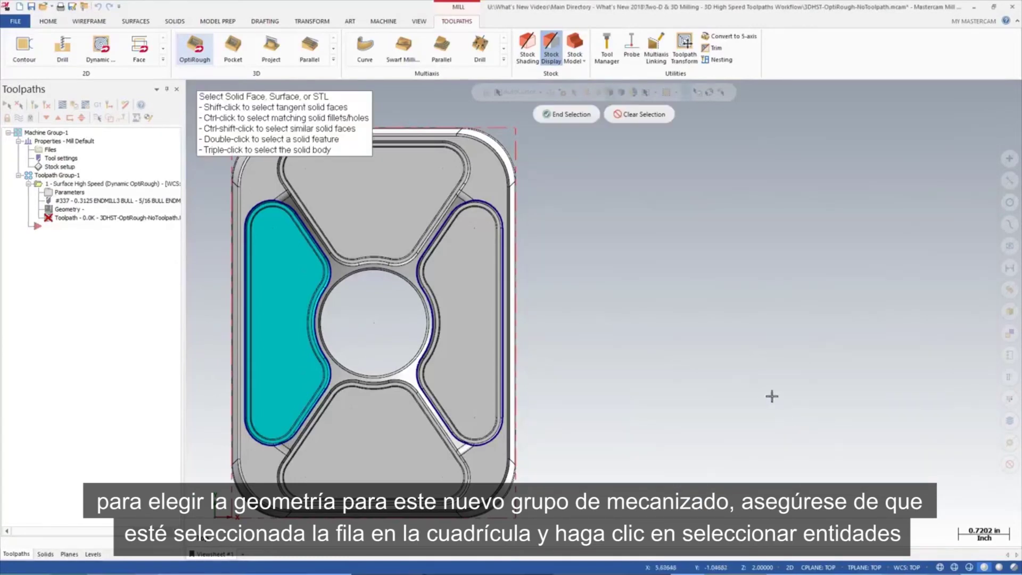
drag(407, 201, 506, 450)
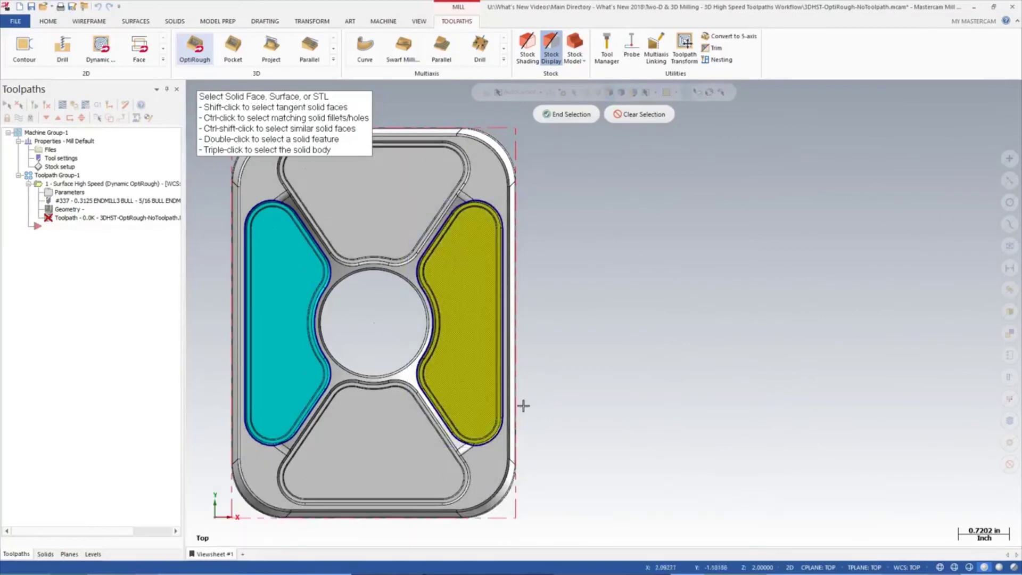
key(Return)
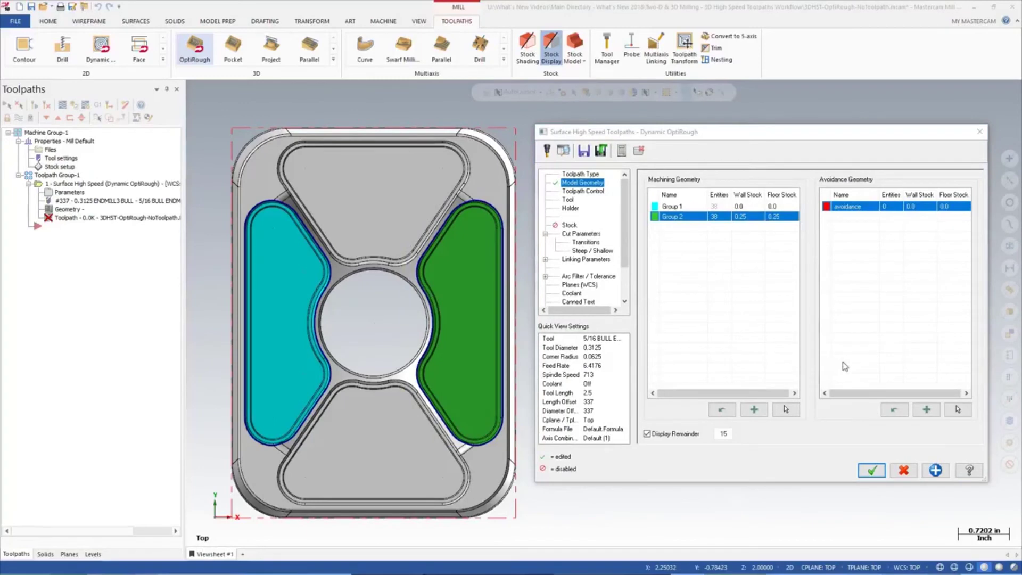
Assign the part's top face and its tangent faces around the pockets as avoidance geometry and set that group's colour to 130
click(958, 410)
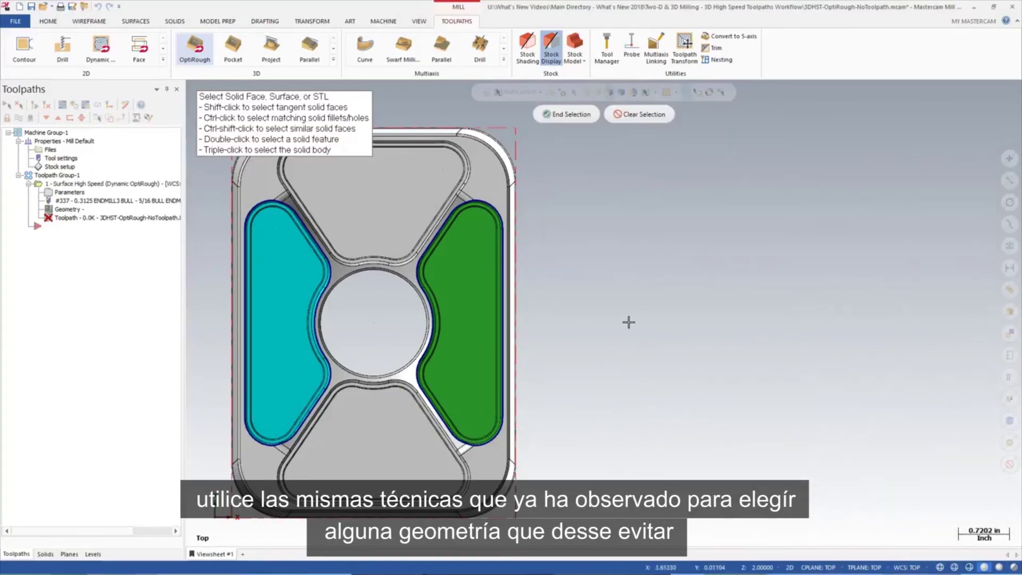
shift+click(408, 378)
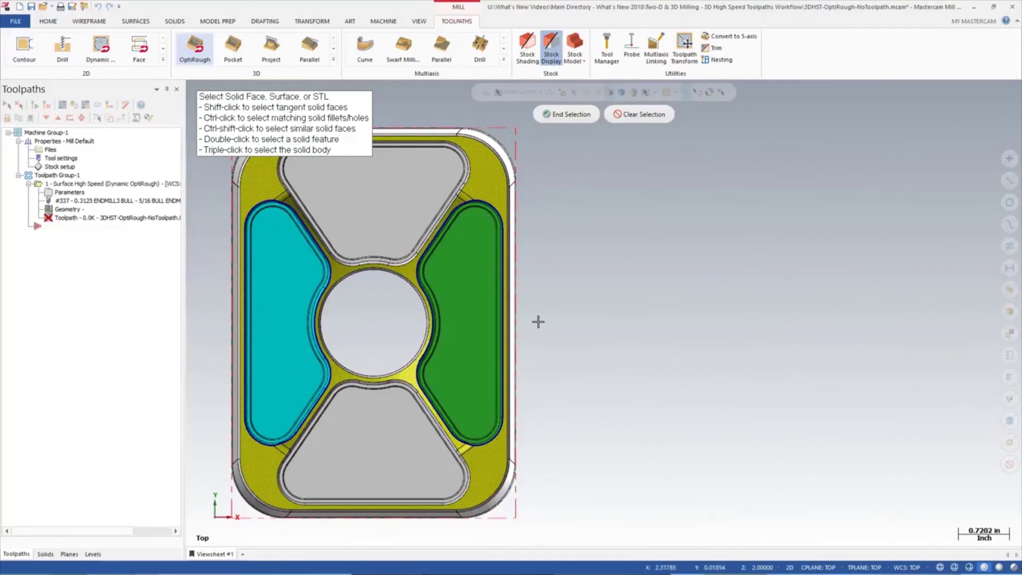
key(Return)
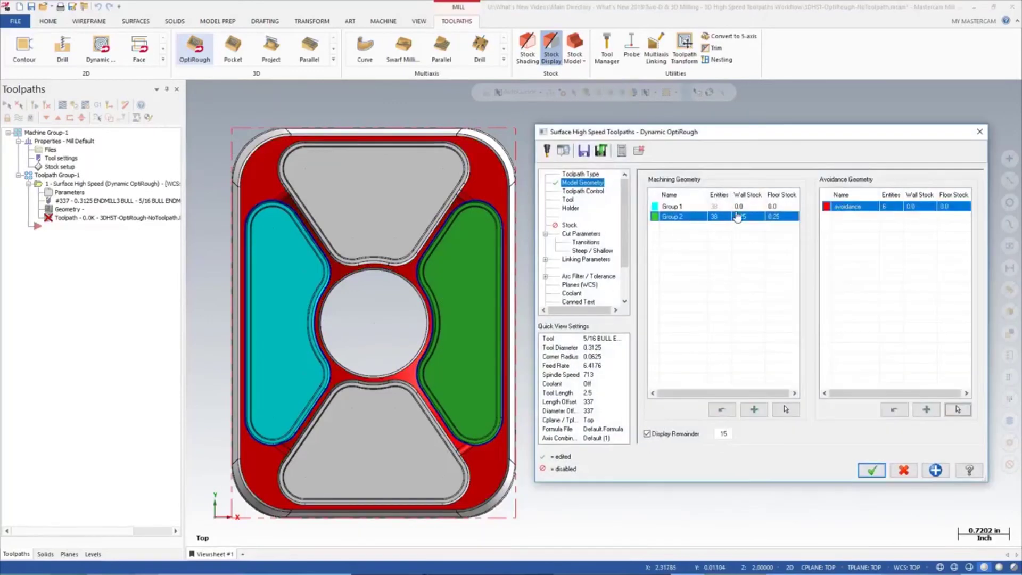
click(827, 206)
text(130)
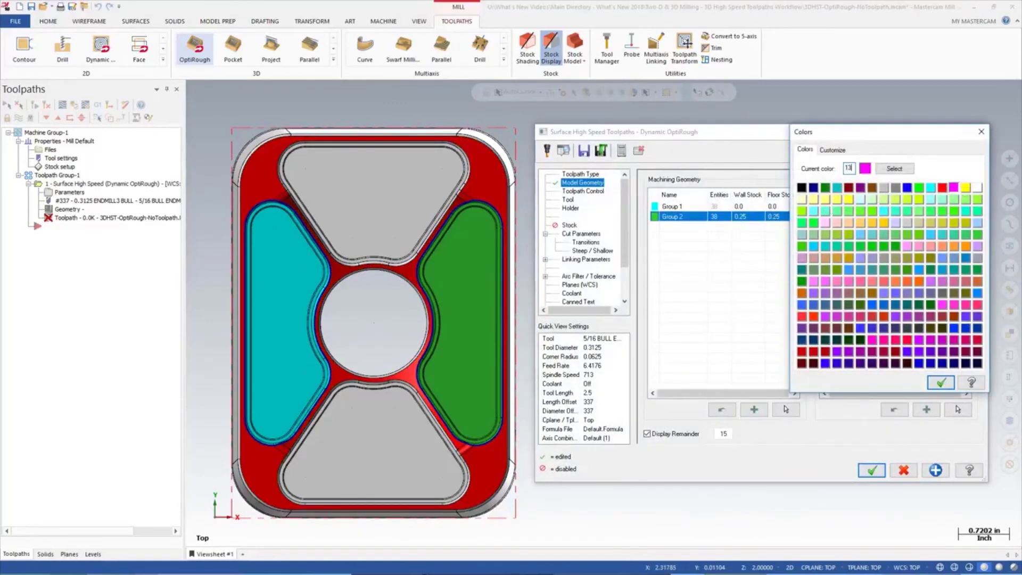
key(Return)
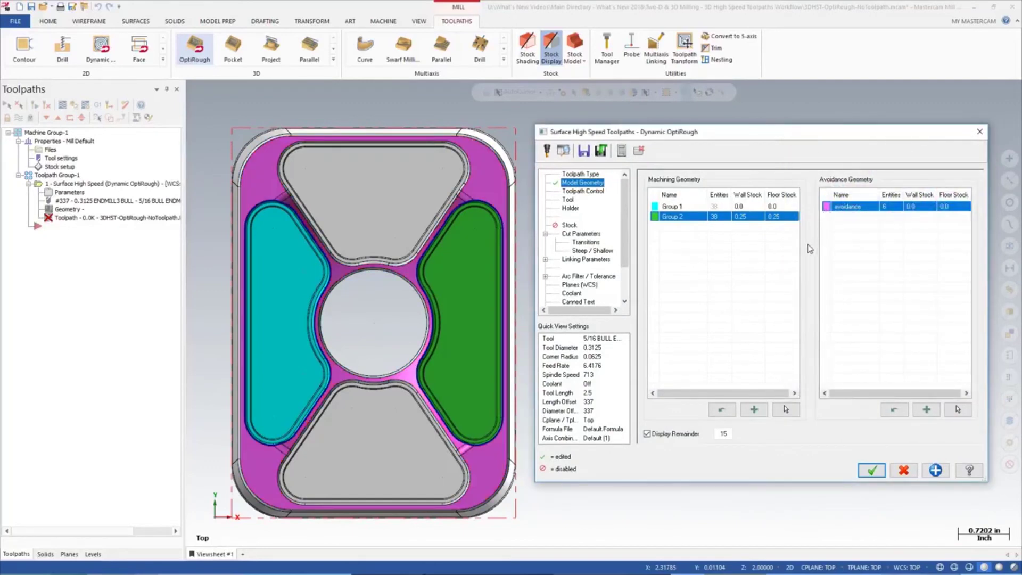
Chain the blue outlines of the left and right side pockets as the containment boundaries
click(583, 191)
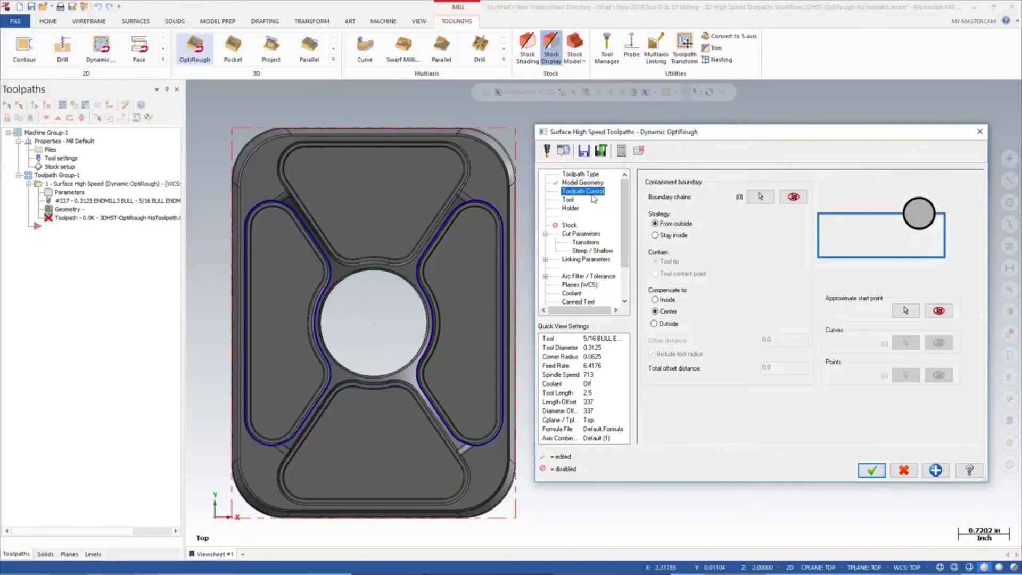
click(761, 196)
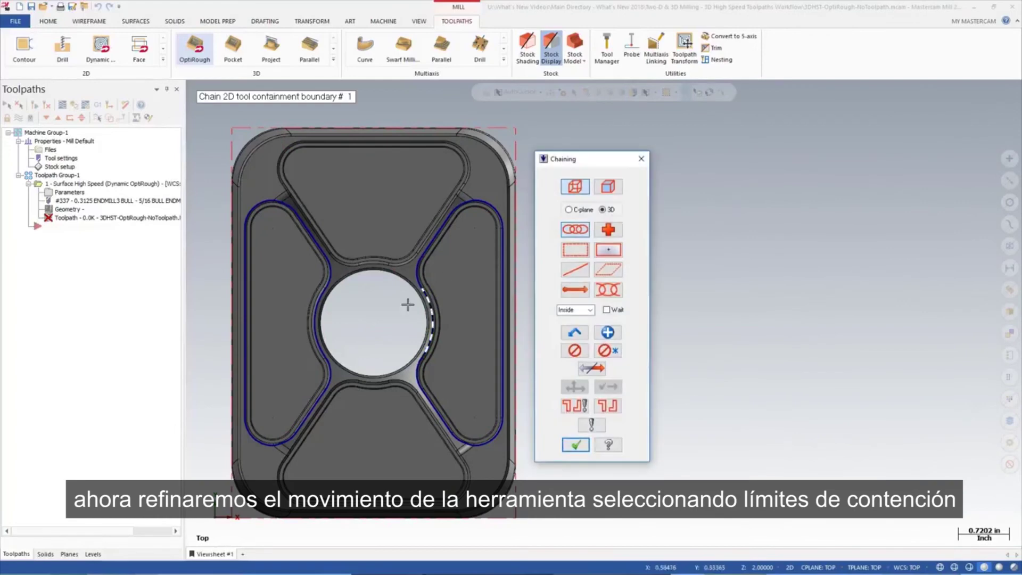
click(247, 408)
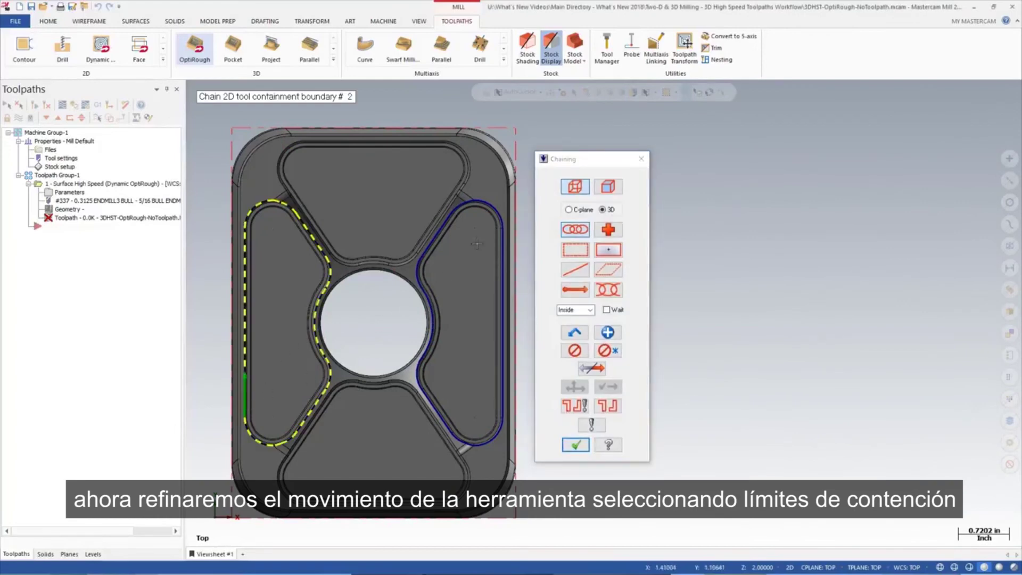
click(499, 237)
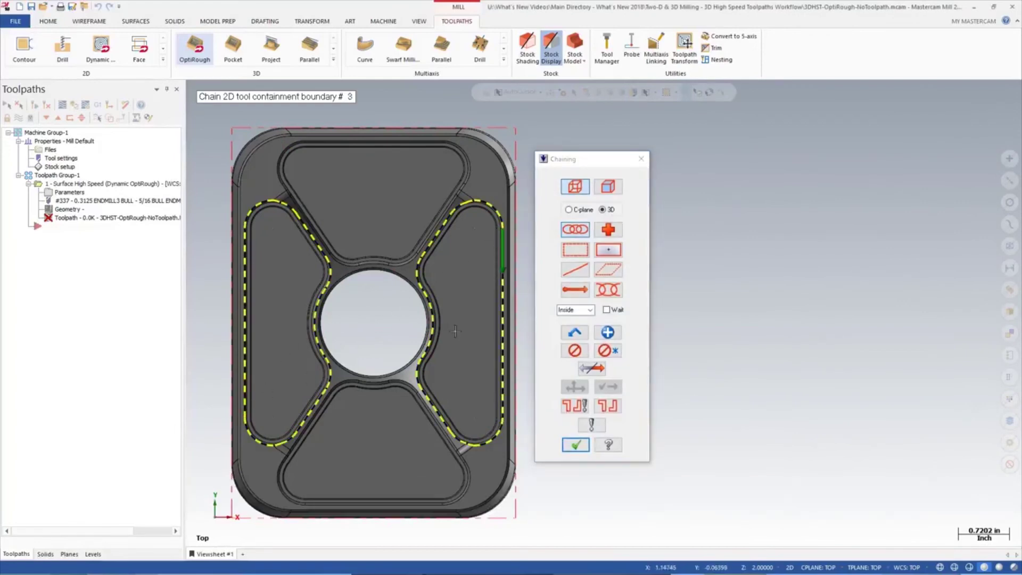
click(568, 445)
Set the containment strategy to Stay inside with compensation Inside, and generate the OptiRough toolpath
click(657, 235)
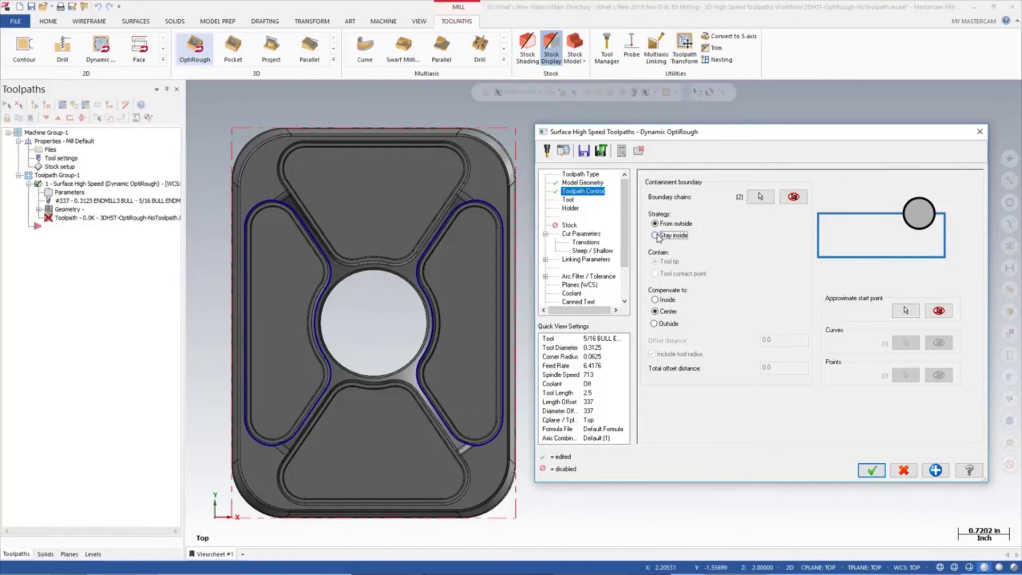
click(655, 299)
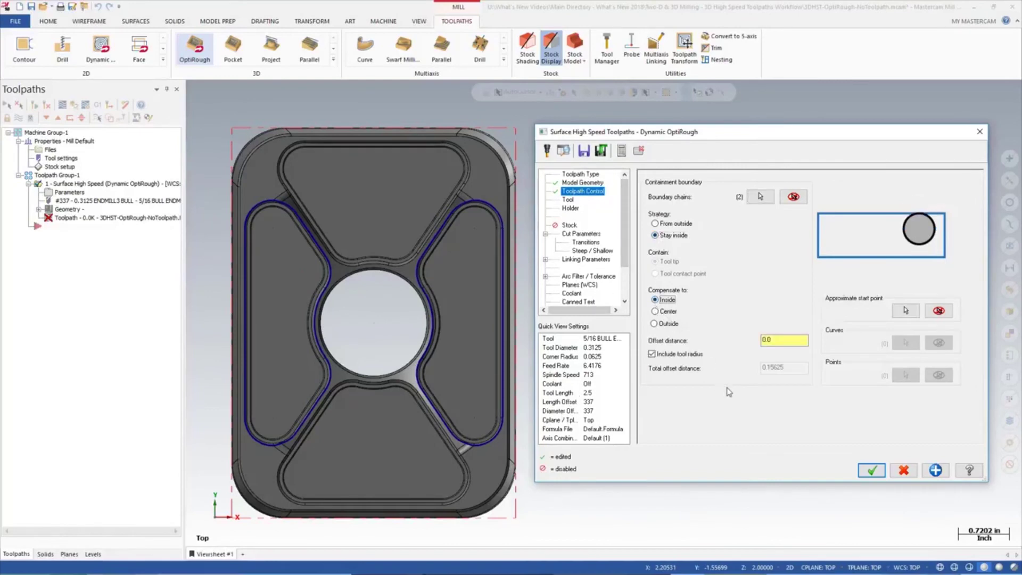
click(860, 474)
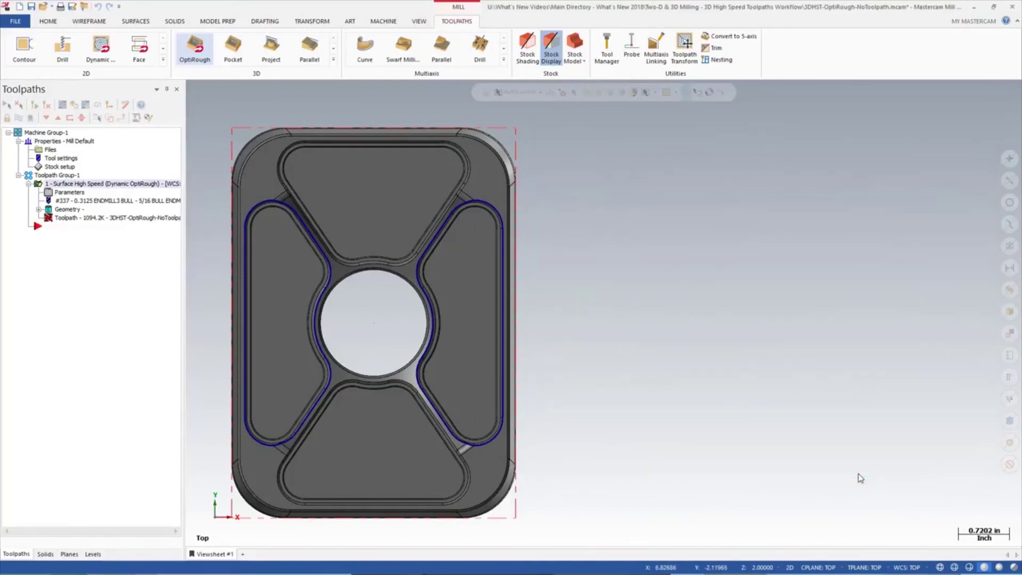
key(alt+7)
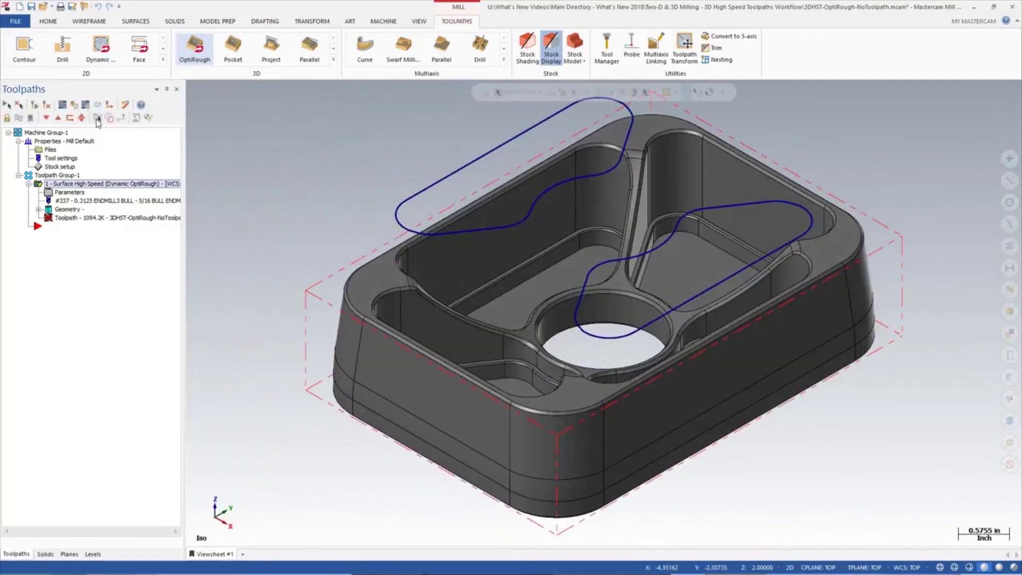
Regenerate the Dynamic OptiRough operation and run its verification simulation on the stock
click(35, 106)
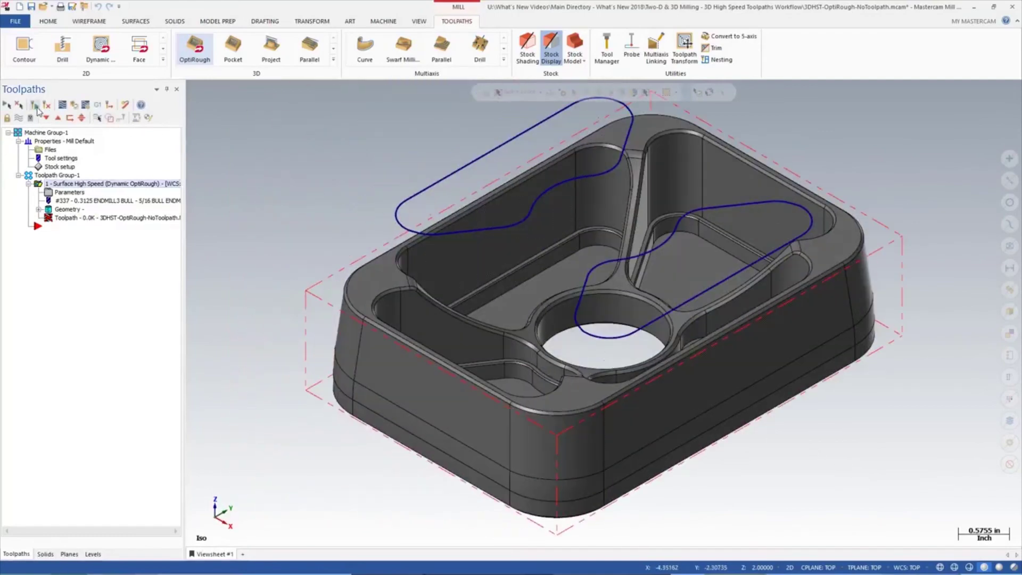
click(74, 109)
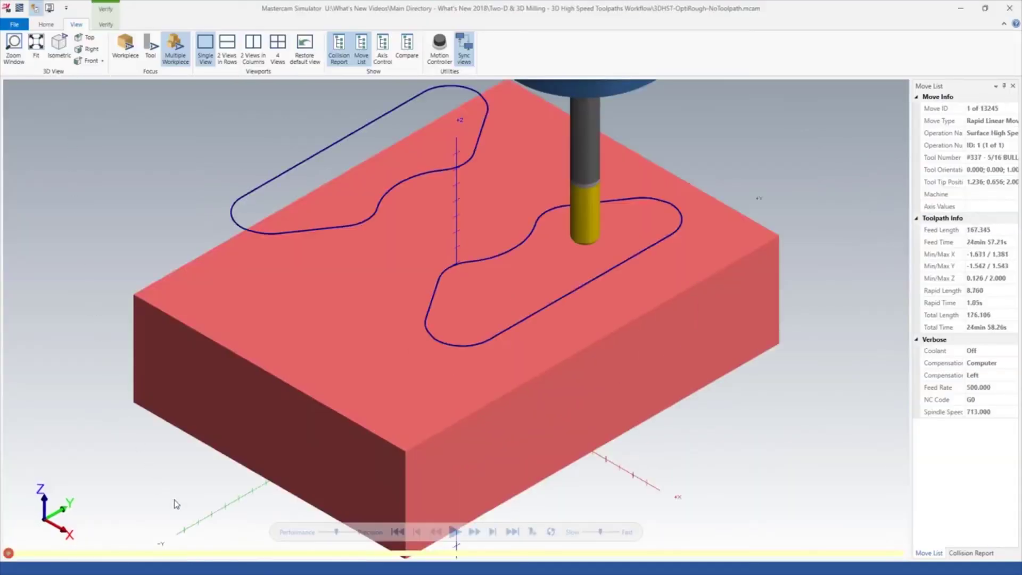
click(454, 532)
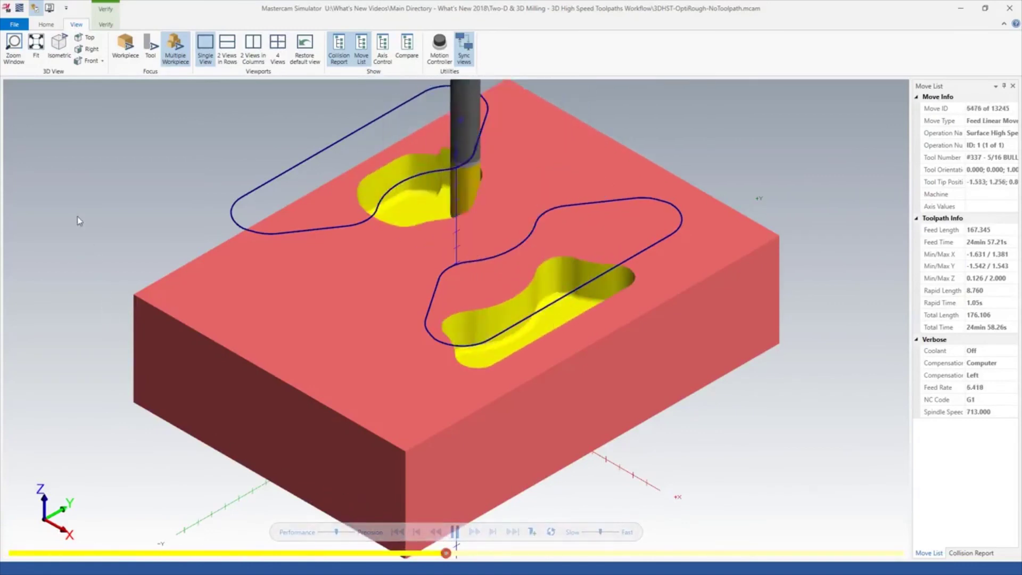
Hide the tool in the simulation and examine both machined pockets from the top view for leftover stock
click(46, 24)
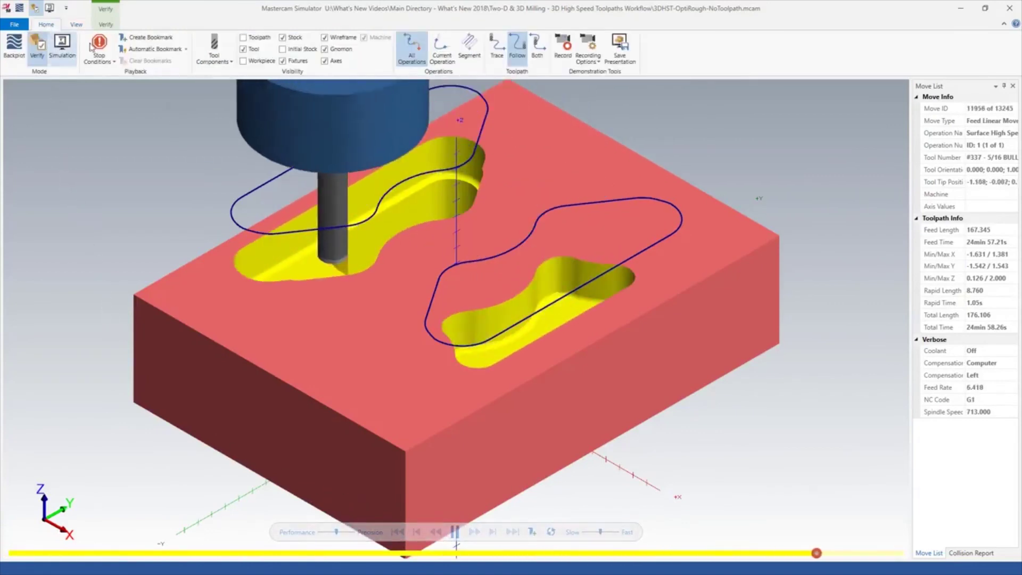
click(243, 50)
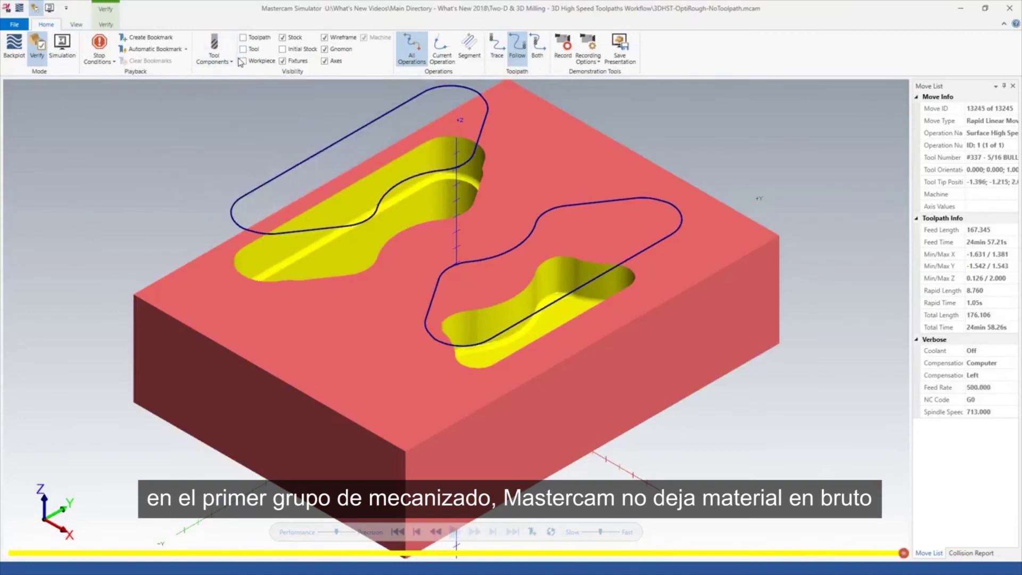
key(alt+1)
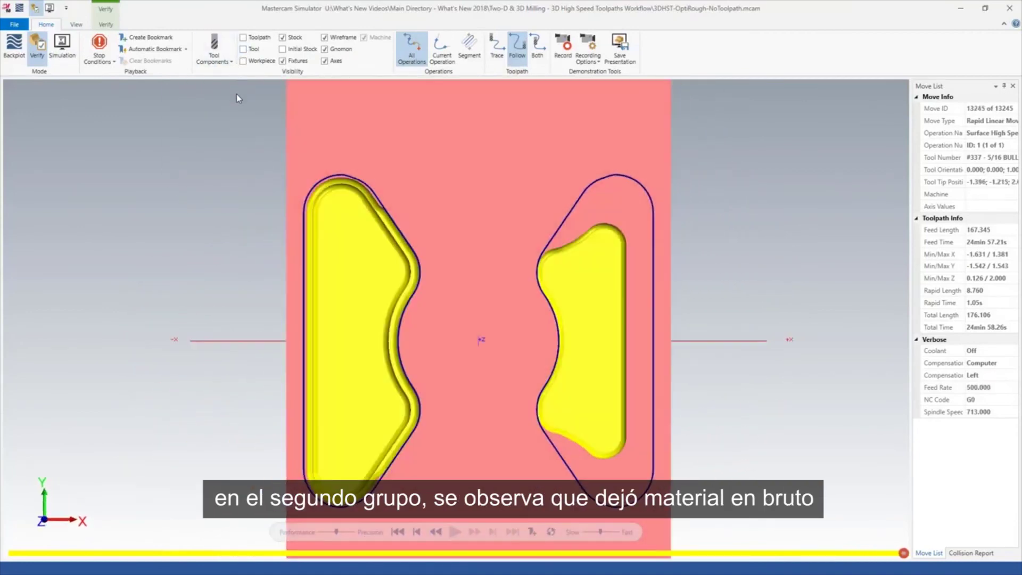